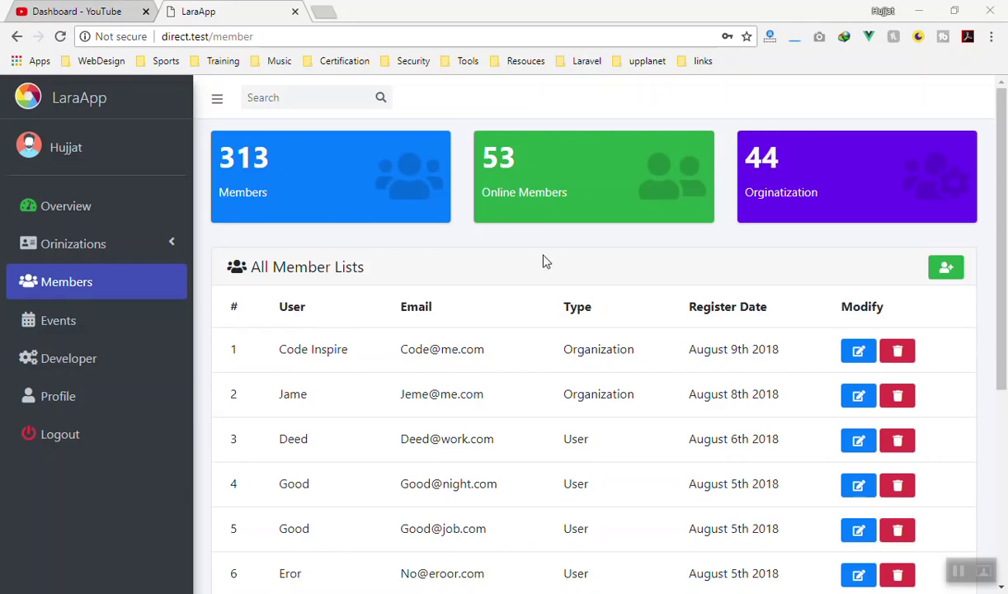
In a private window, load direct.test/member, then remove /login from the redirected address to reach the home page
{"action": "left_click", "coordinate": [337, 36]}
{"action": "key", "text": "ctrl+c"}
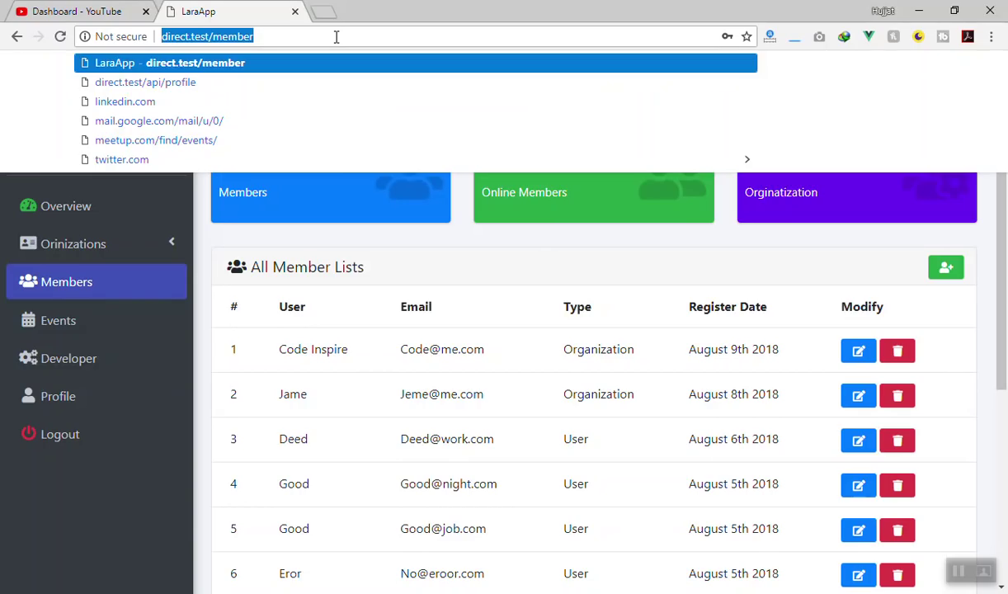
{"action": "key", "text": "Return"}
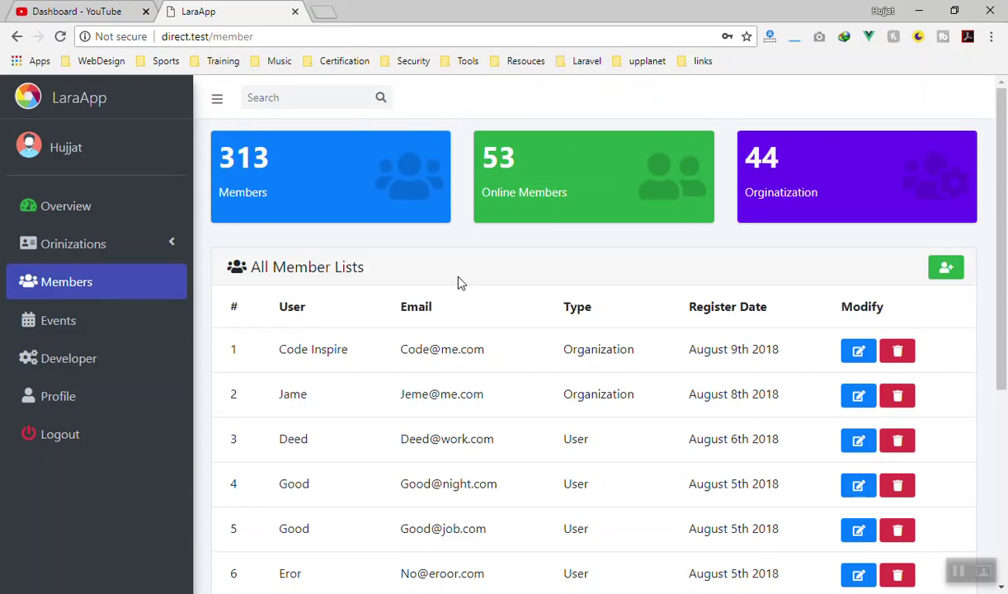
{"action": "key", "text": "ctrl+shift+n"}
{"action": "key", "text": "ctrl+v"}
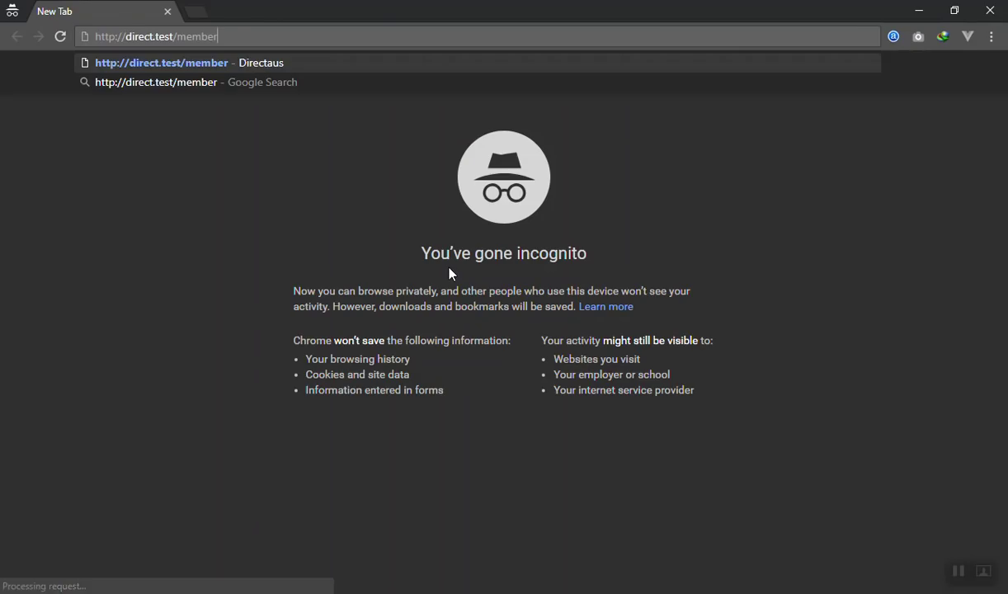
{"action": "key", "text": "Return"}
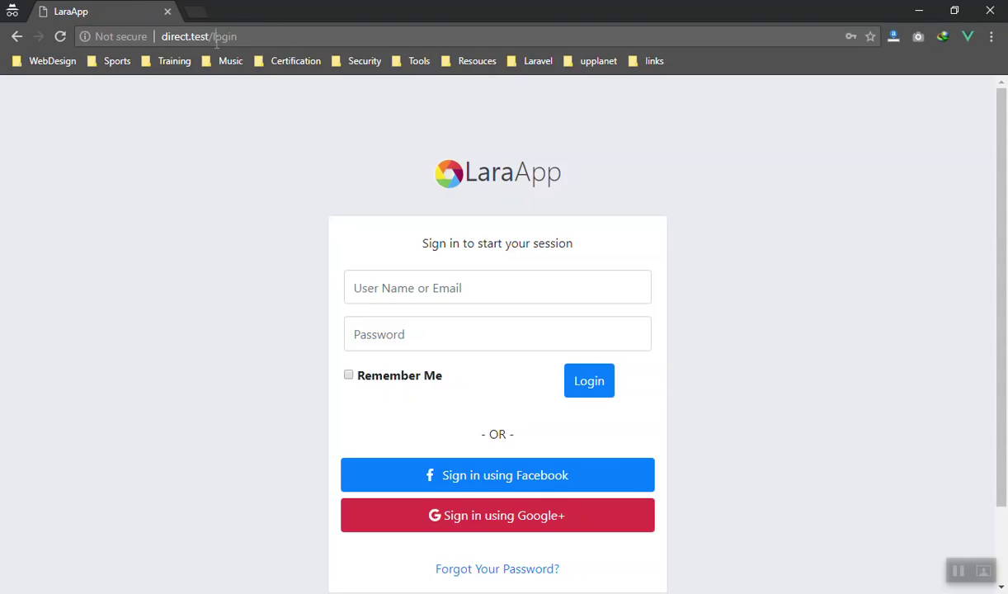
{"action": "left_click_drag", "start_coordinate": [213, 36], "coordinate": [270, 33]}
{"action": "key", "text": "BackSpace"}
{"action": "key", "text": "BackSpace"}
{"action": "key", "text": "Return"}
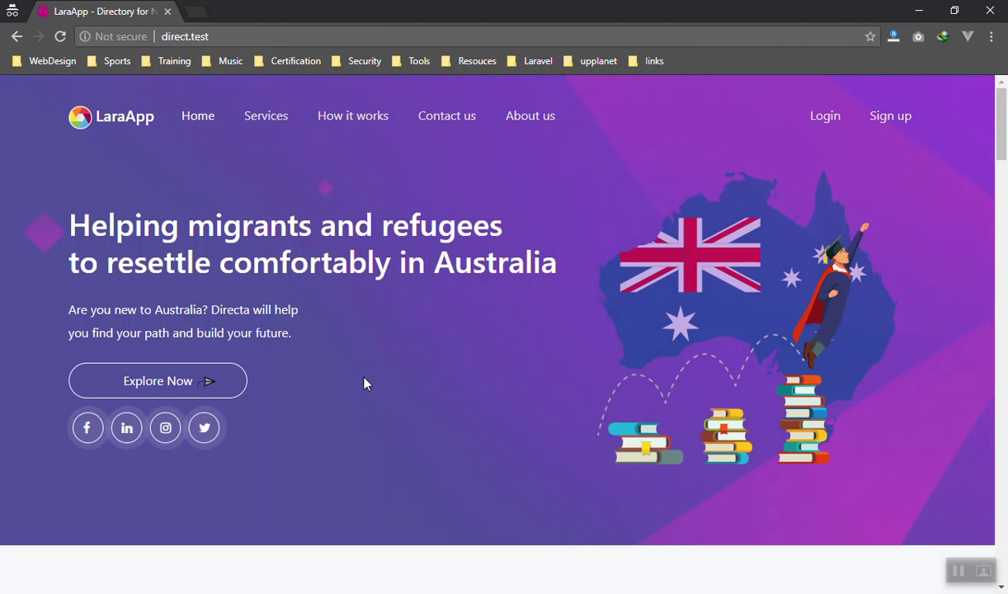
Browse the public home page, jumping to the Services section and scrolling through it
{"action": "scroll", "coordinate": [366, 383], "scroll_direction": "down", "scroll_amount": 1}
{"action": "scroll", "coordinate": [366, 382], "scroll_direction": "up", "scroll_amount": 1}
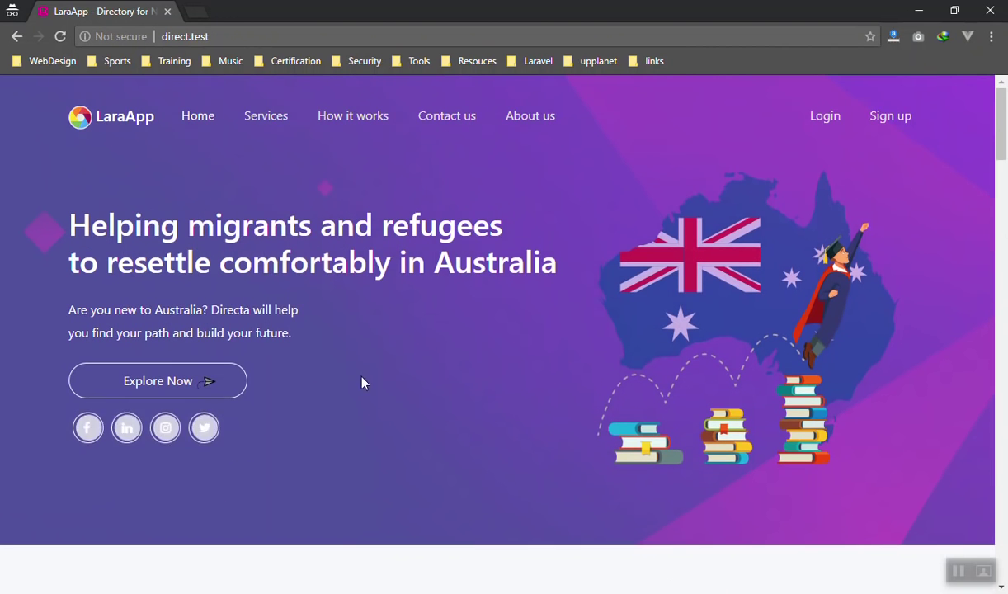
{"action": "left_click", "coordinate": [265, 120]}
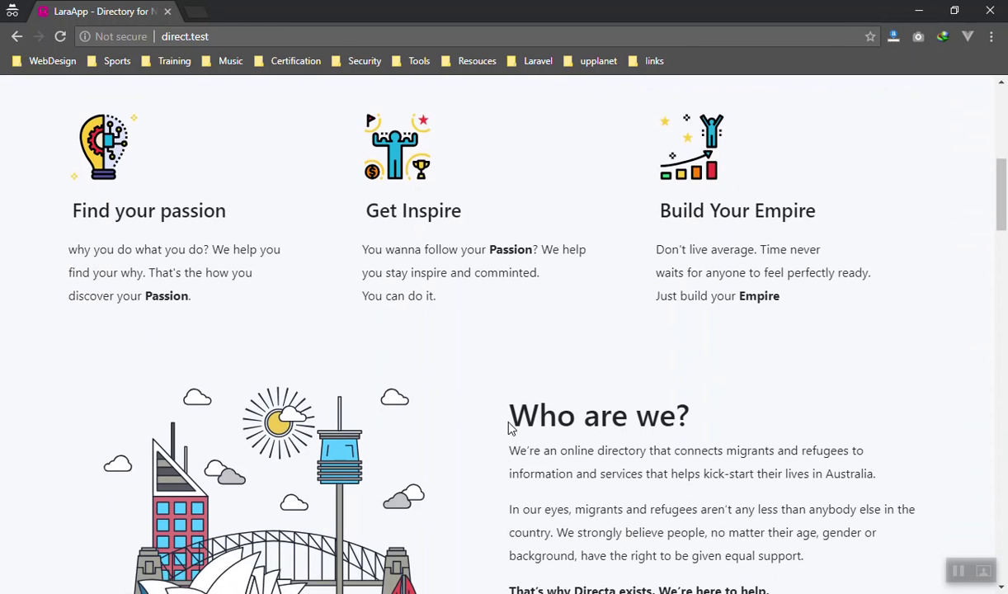
{"action": "scroll", "coordinate": [561, 421], "scroll_direction": "up", "scroll_amount": 3}
{"action": "scroll", "coordinate": [560, 422], "scroll_direction": "down", "scroll_amount": 8}
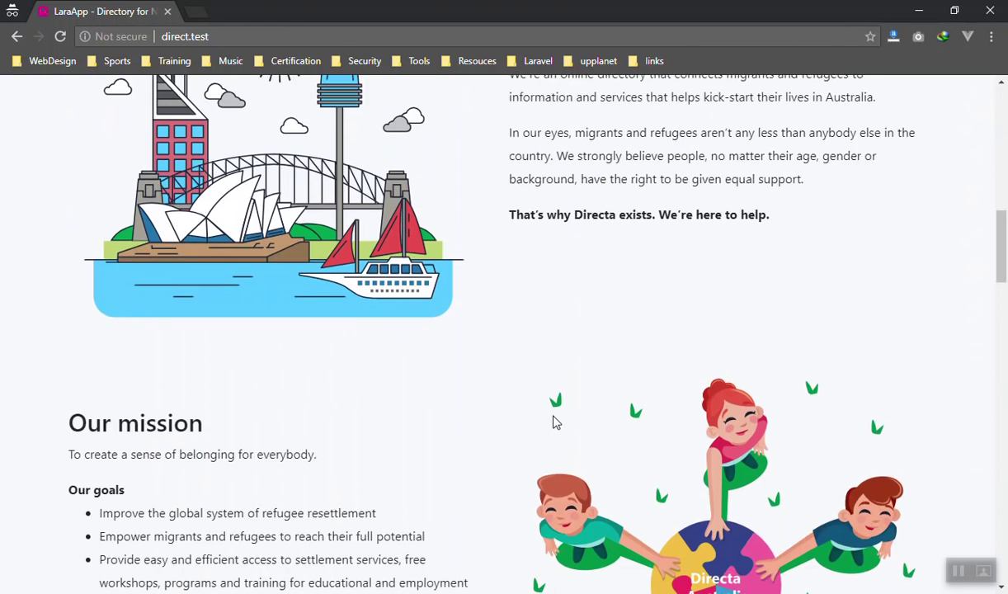
{"action": "scroll", "coordinate": [555, 423], "scroll_direction": "down", "scroll_amount": 5}
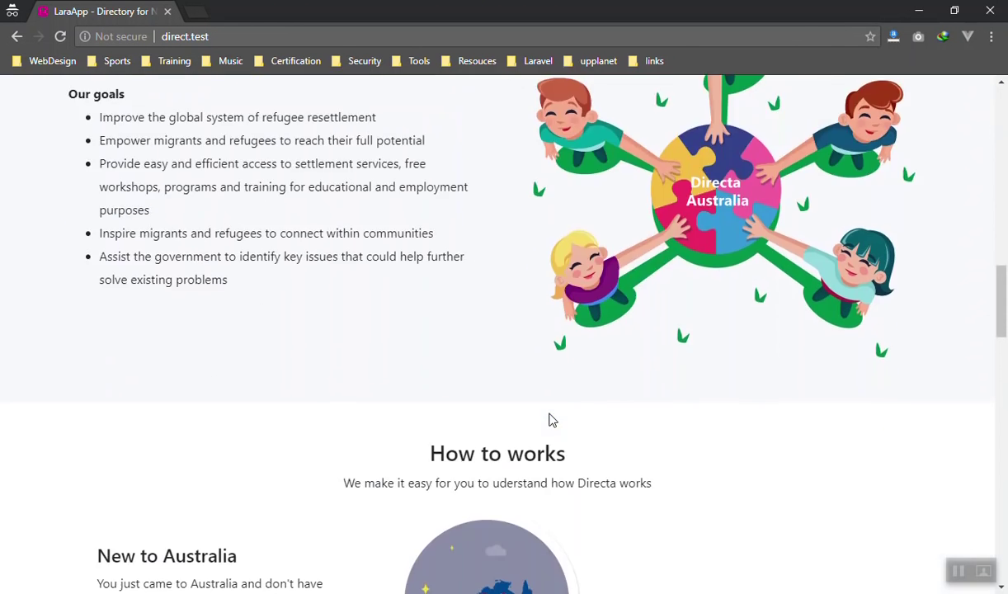
{"action": "scroll", "coordinate": [552, 421], "scroll_direction": "up", "scroll_amount": 15}
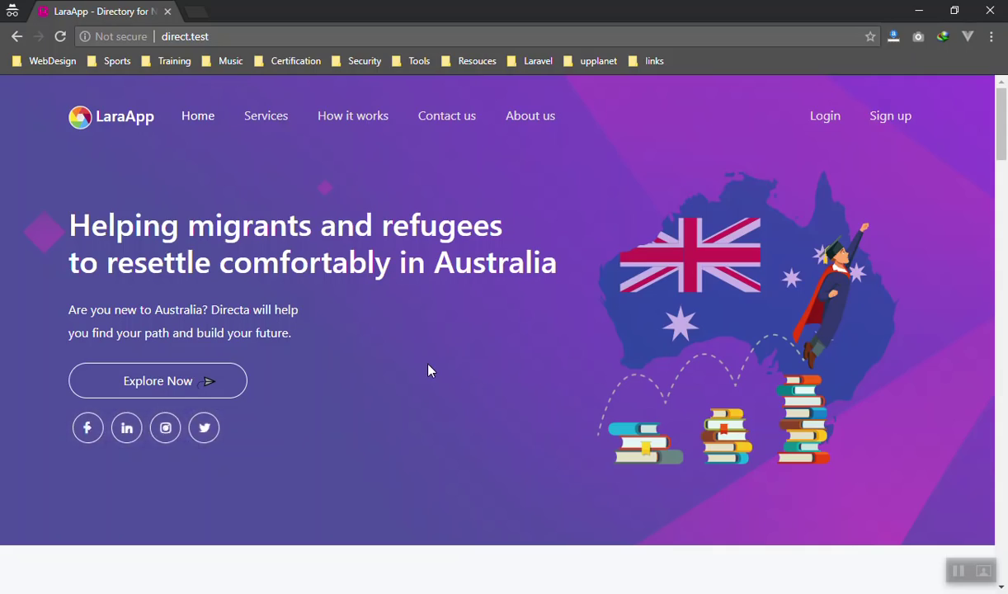
Go to the login page, try Sign in using Google+, then return to LaraApp's login
{"action": "left_click", "coordinate": [818, 120]}
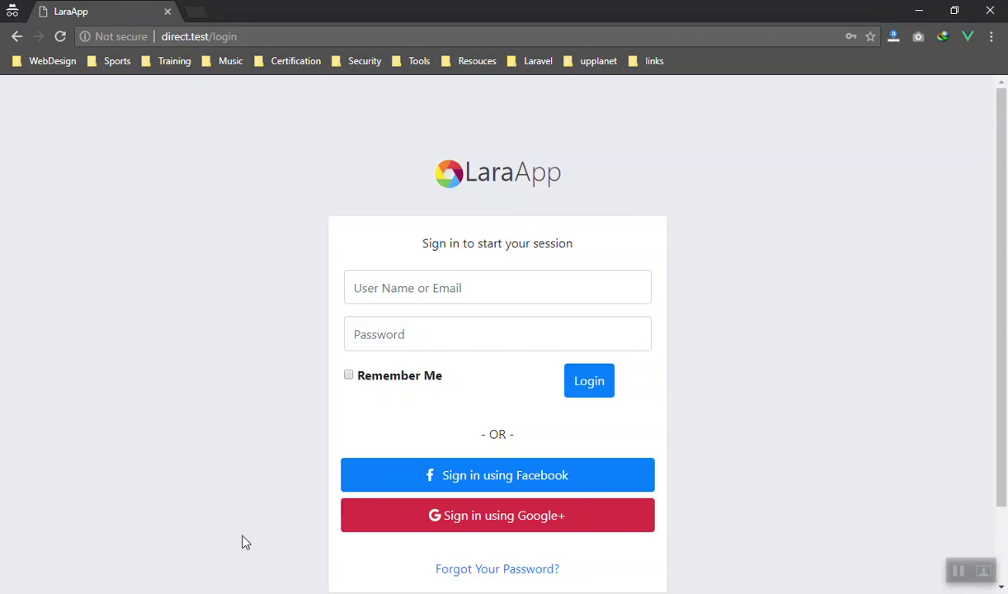
{"action": "left_click", "coordinate": [452, 510]}
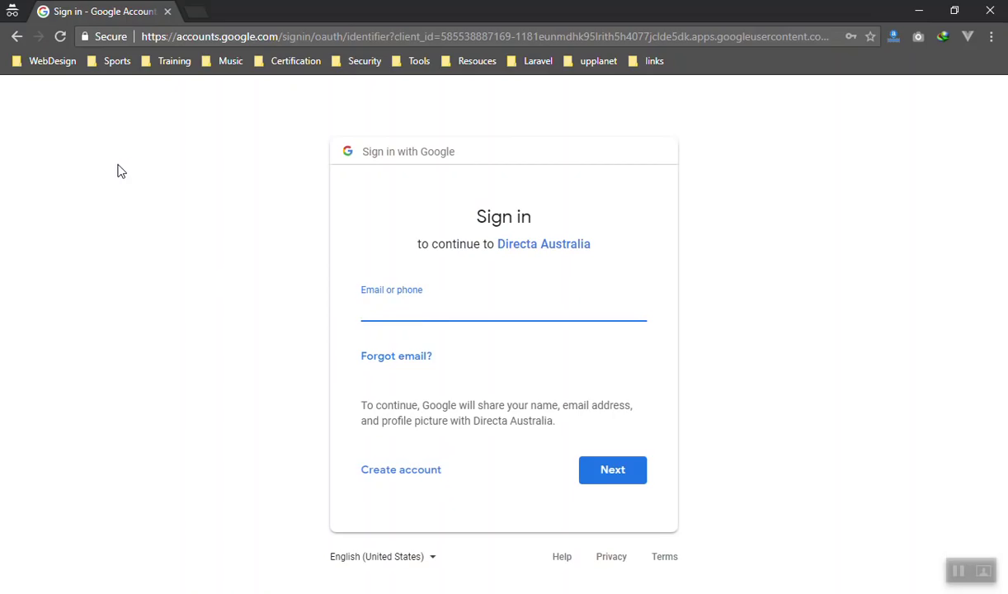
{"action": "left_click", "coordinate": [17, 36]}
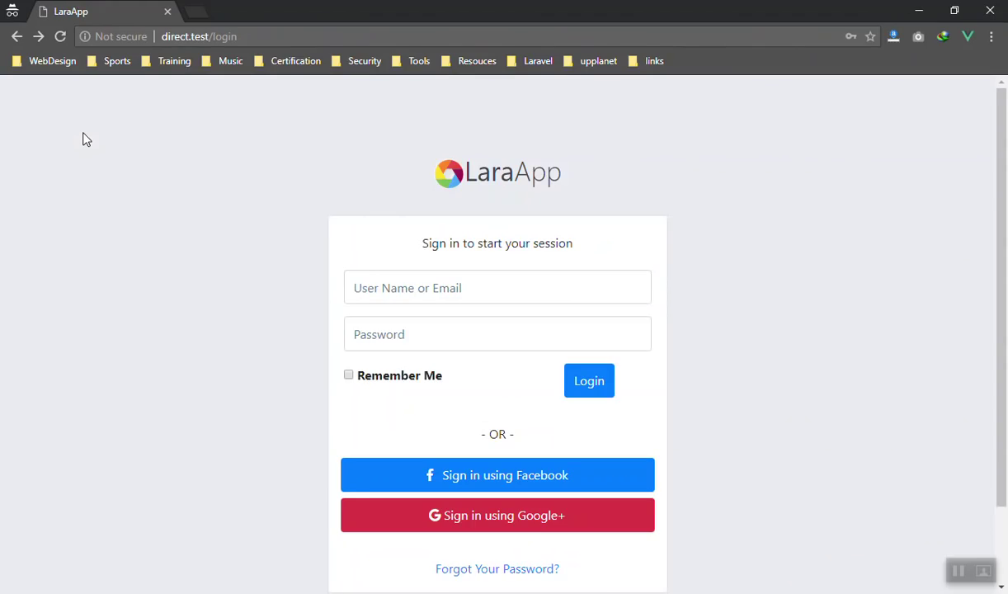
Log in with the saved autofill email and password
{"action": "left_click", "coordinate": [427, 284]}
{"action": "left_click", "coordinate": [395, 313]}
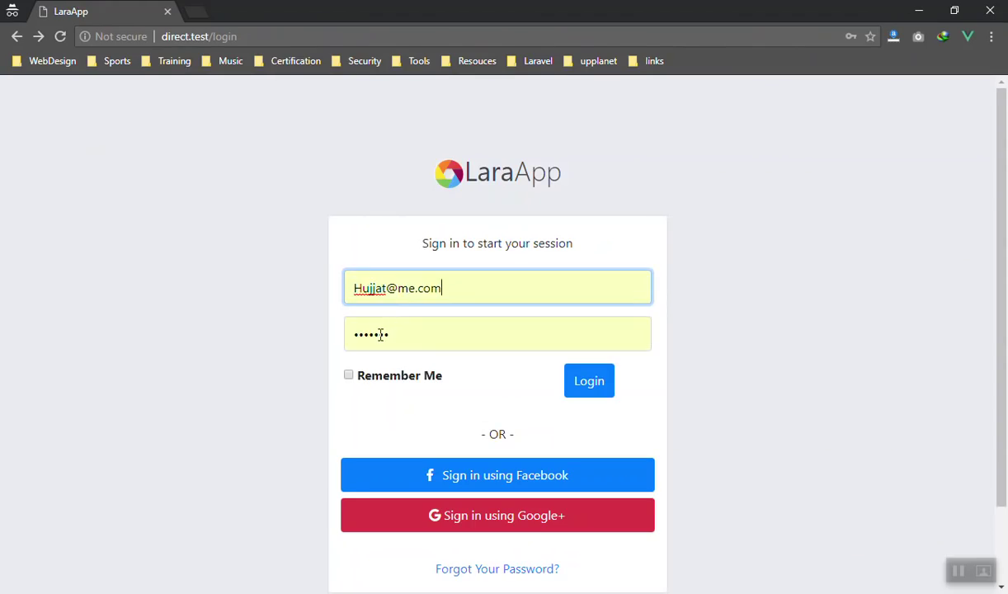
{"action": "left_click", "coordinate": [589, 386]}
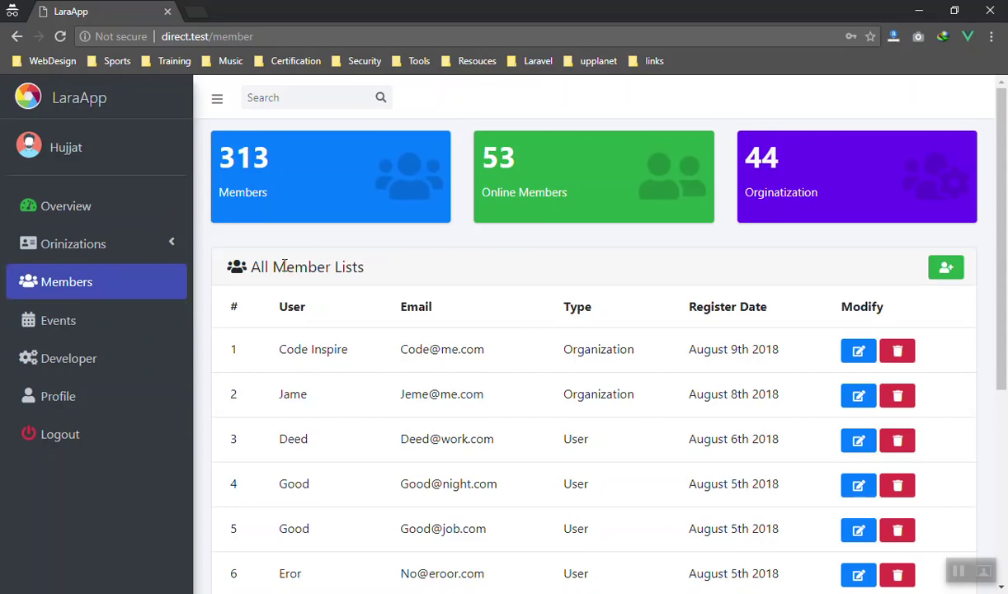
{"action": "left_click", "coordinate": [59, 399]}
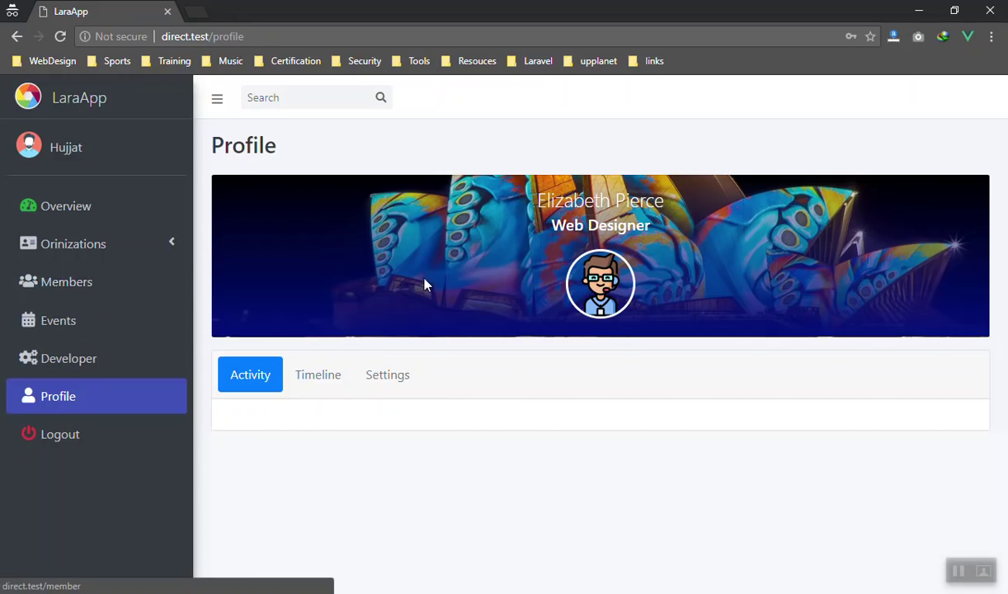
{"action": "left_click", "coordinate": [385, 376]}
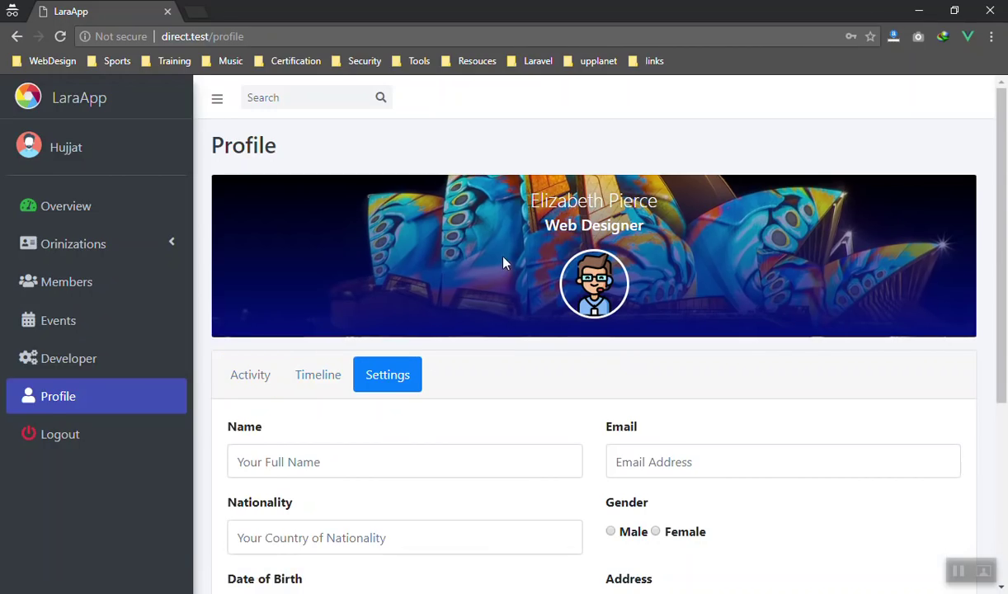
{"action": "left_click", "coordinate": [63, 281]}
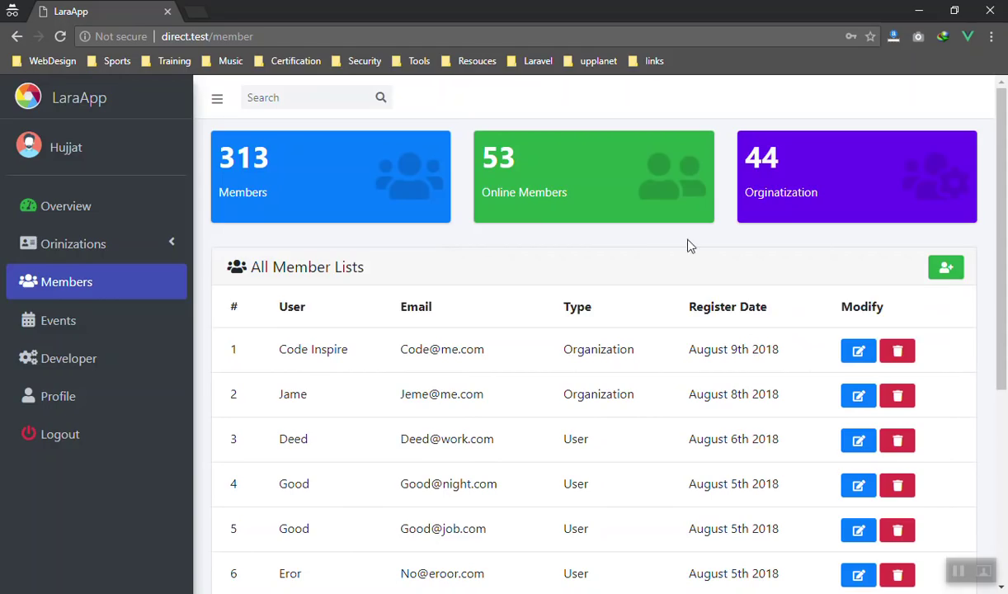
Start registering a new member and enter its name and e-mail address
{"action": "left_click", "coordinate": [945, 267]}
{"action": "left_click", "coordinate": [436, 182]}
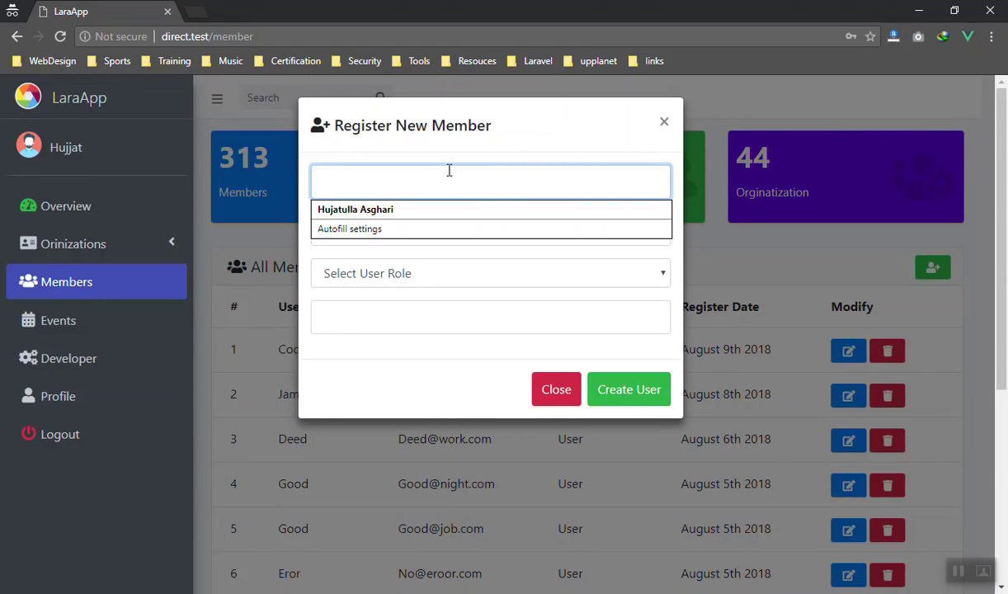
{"action": "type", "text": "Nice"}
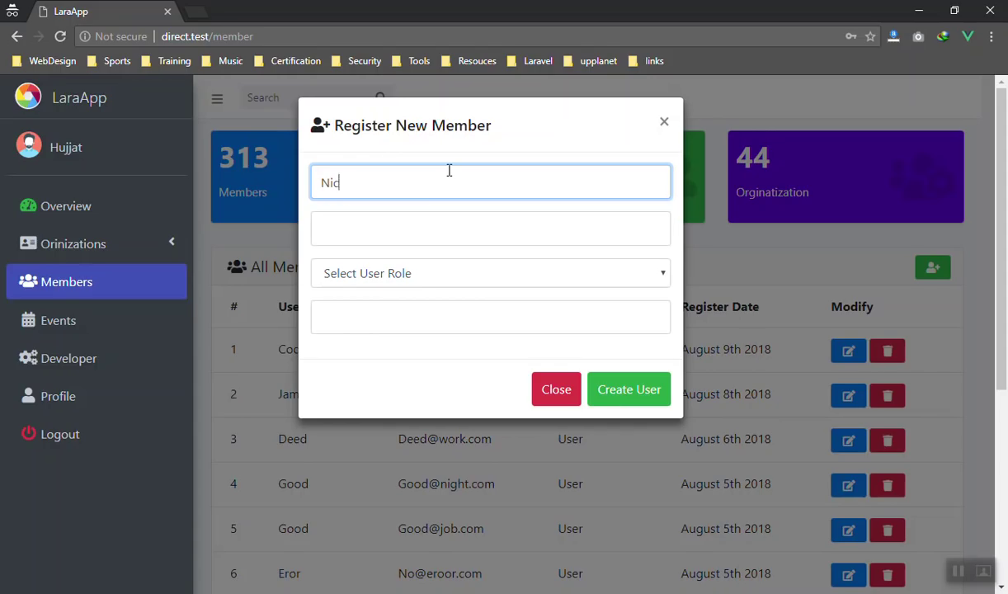
{"action": "key", "text": "Tab"}
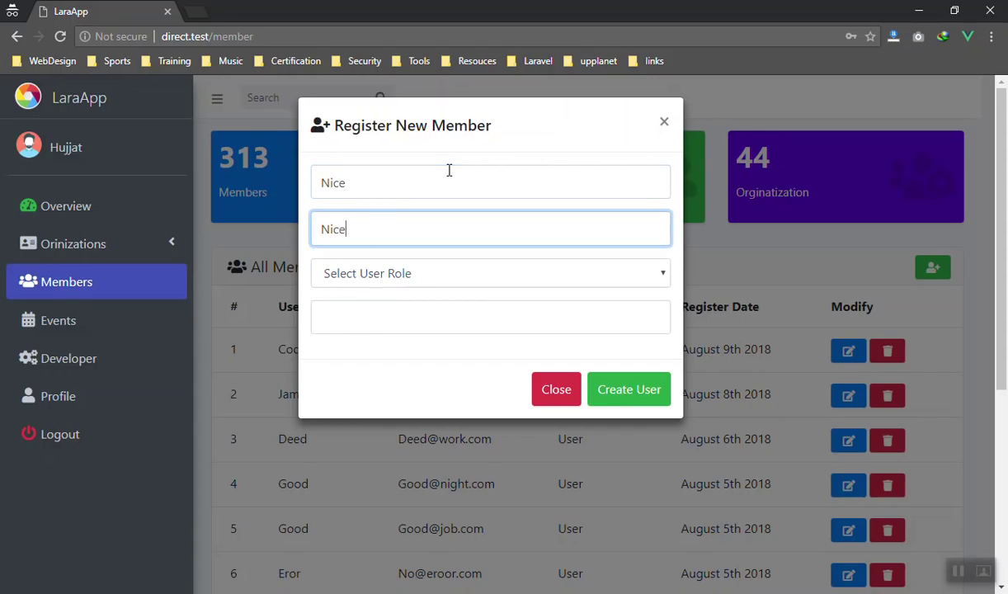
Give the new member the Admin role and a password, and create the user
{"action": "left_click", "coordinate": [398, 273]}
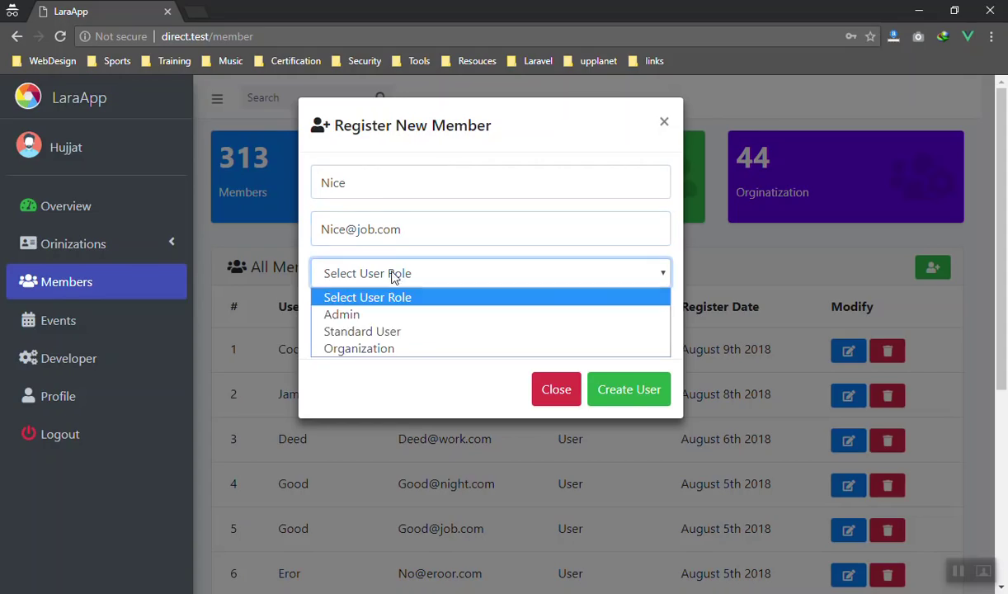
{"action": "left_click", "coordinate": [334, 313]}
{"action": "left_click", "coordinate": [360, 322]}
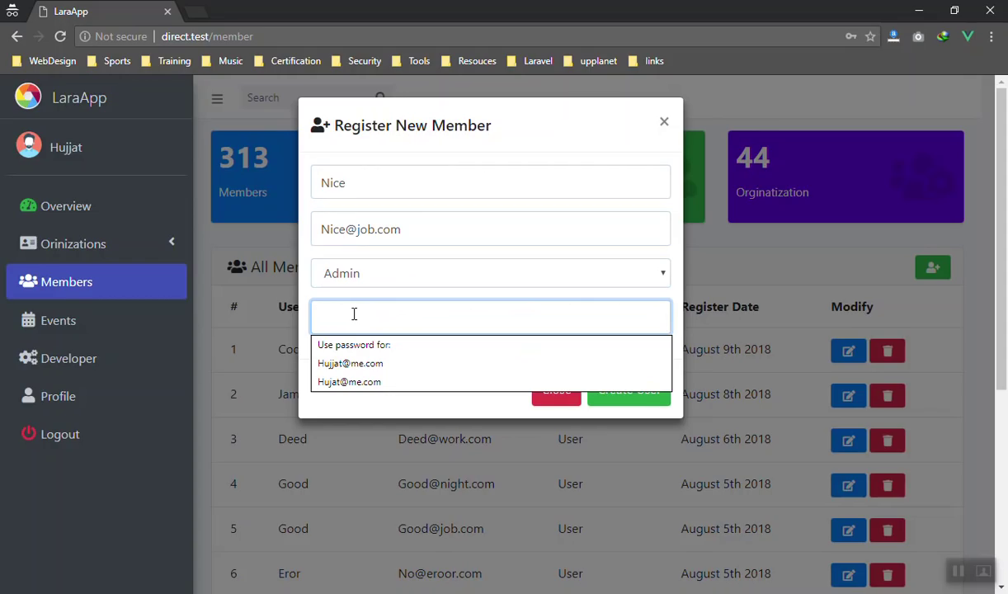
{"action": "type", "text": "1234"}
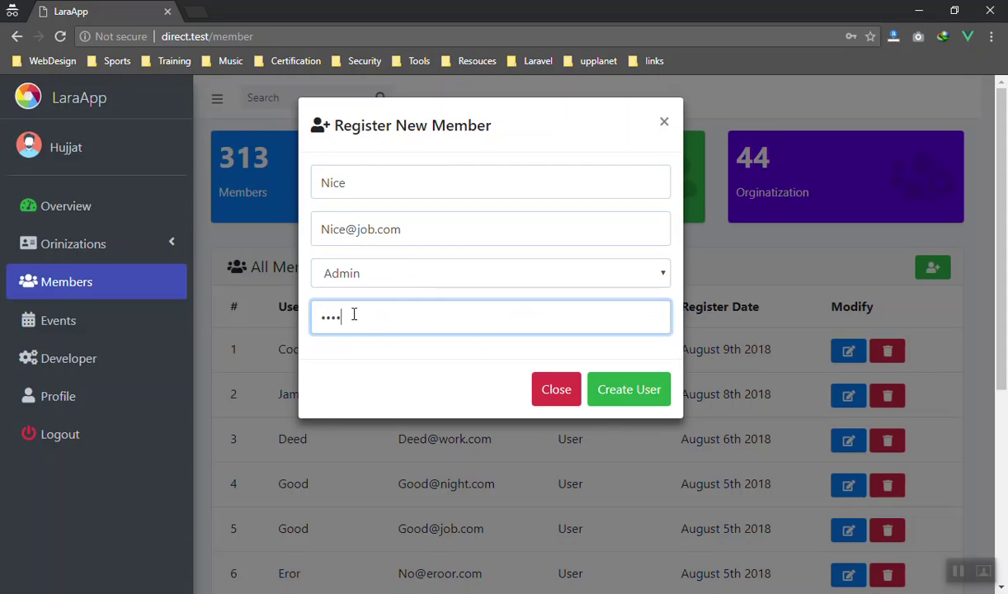
{"action": "type", "text": "56789"}
{"action": "left_click", "coordinate": [636, 394]}
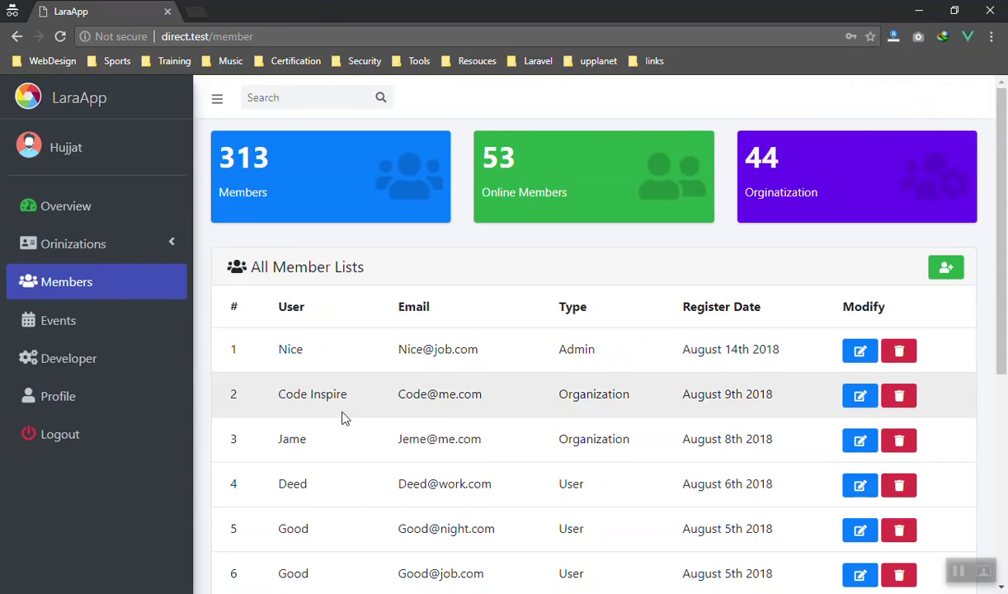
{"action": "left_click_drag", "start_coordinate": [375, 351], "coordinate": [498, 352]}
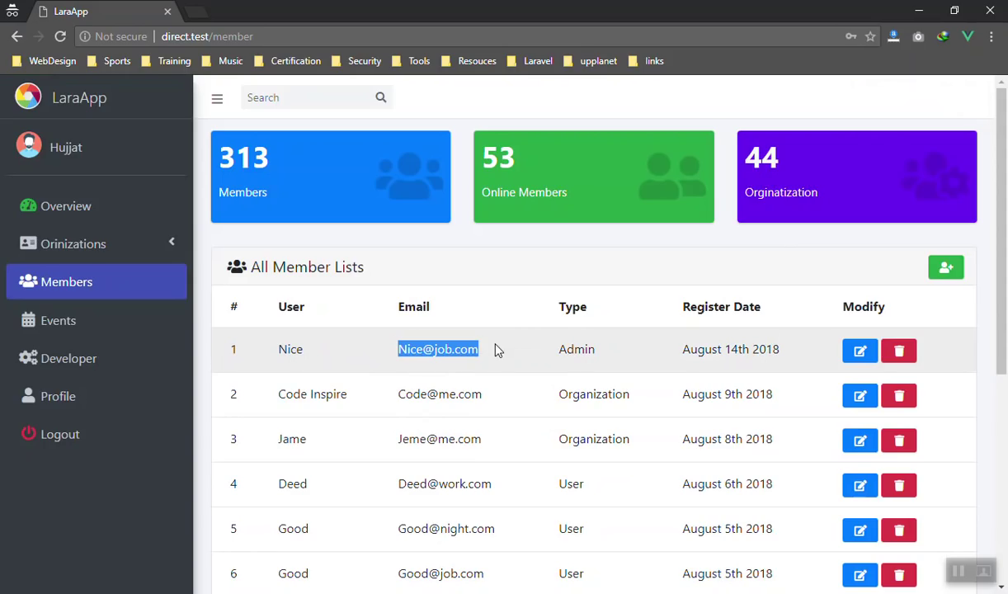
{"action": "left_click", "coordinate": [439, 349]}
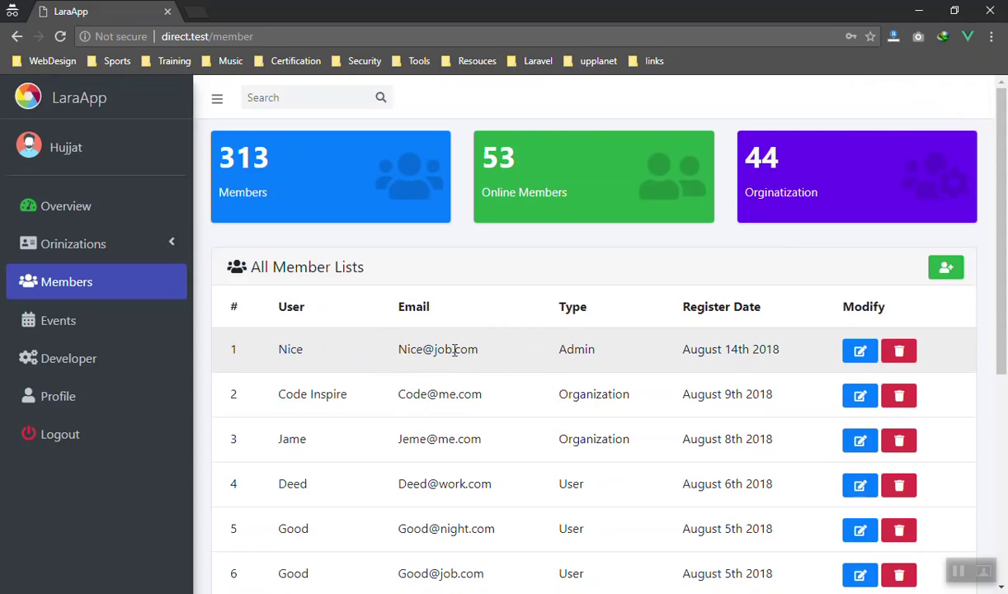
{"action": "left_click_drag", "start_coordinate": [454, 350], "coordinate": [482, 348]}
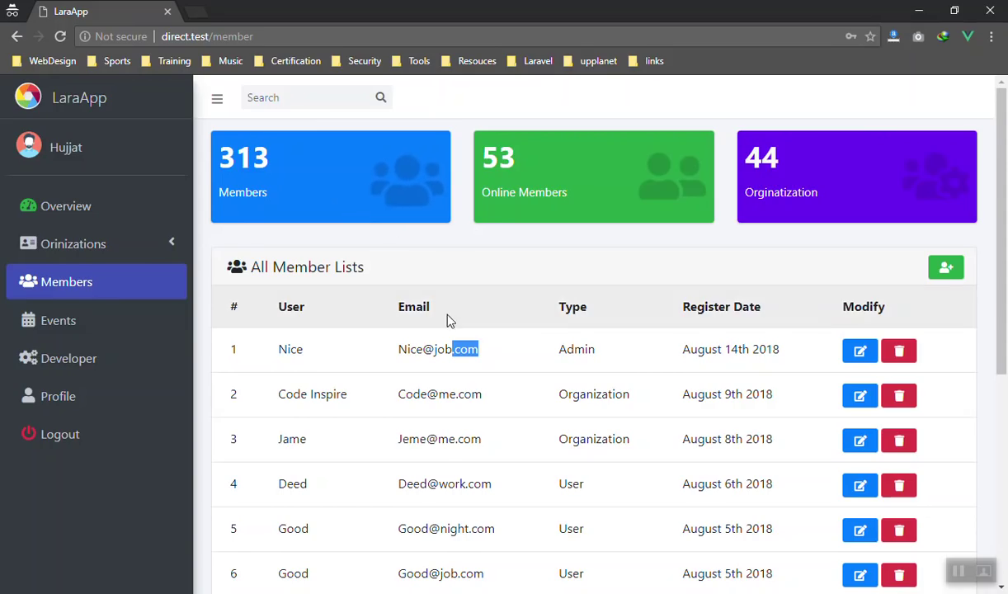
Edit the top member, append 'App' to its name, and save the changes
{"action": "left_click", "coordinate": [563, 264]}
{"action": "left_click", "coordinate": [859, 350]}
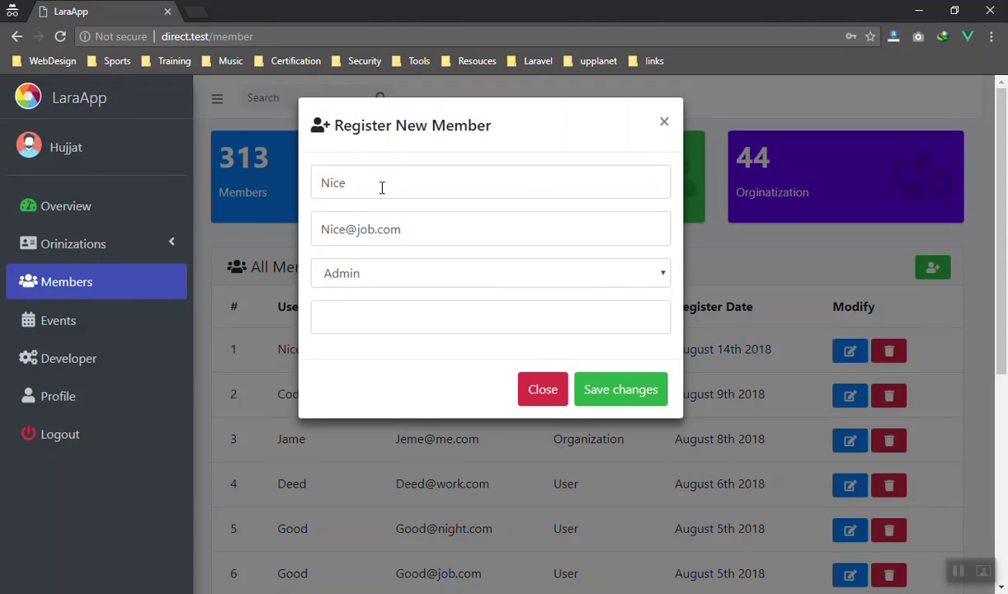
{"action": "left_click", "coordinate": [382, 186]}
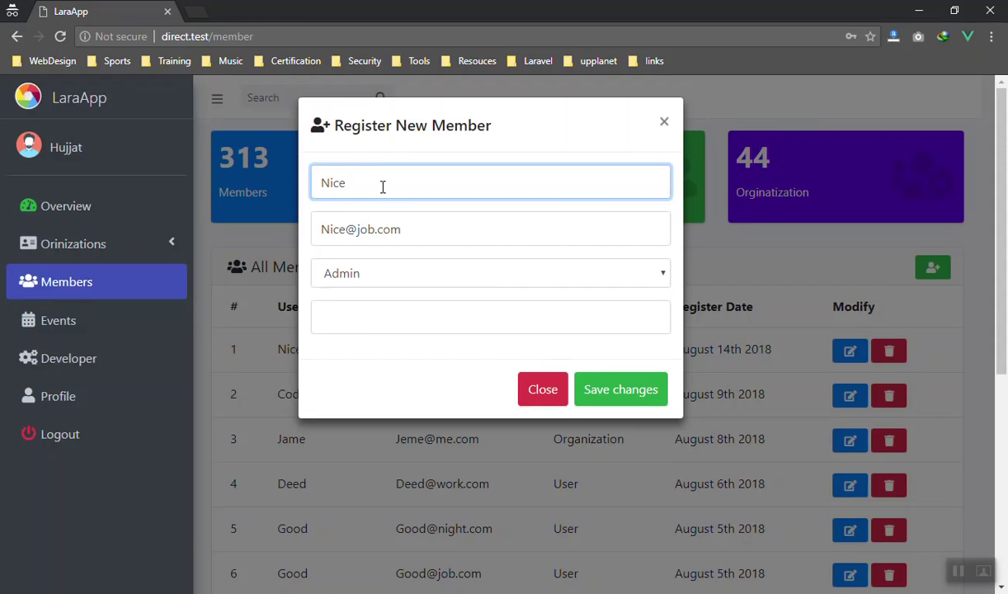
{"action": "type", "text": "App"}
{"action": "left_click", "coordinate": [626, 392]}
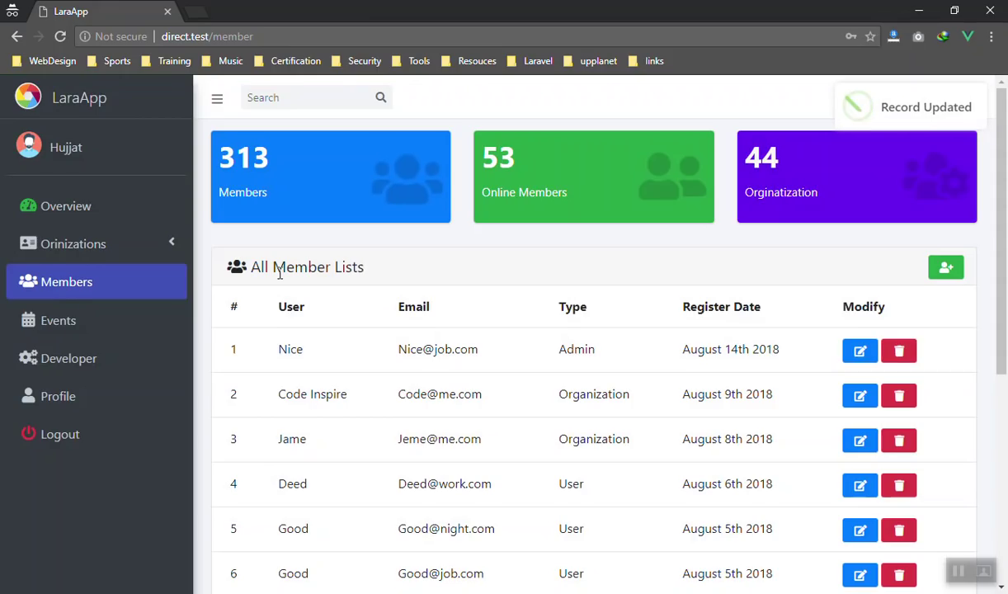
{"action": "left_click_drag", "start_coordinate": [289, 349], "coordinate": [339, 352]}
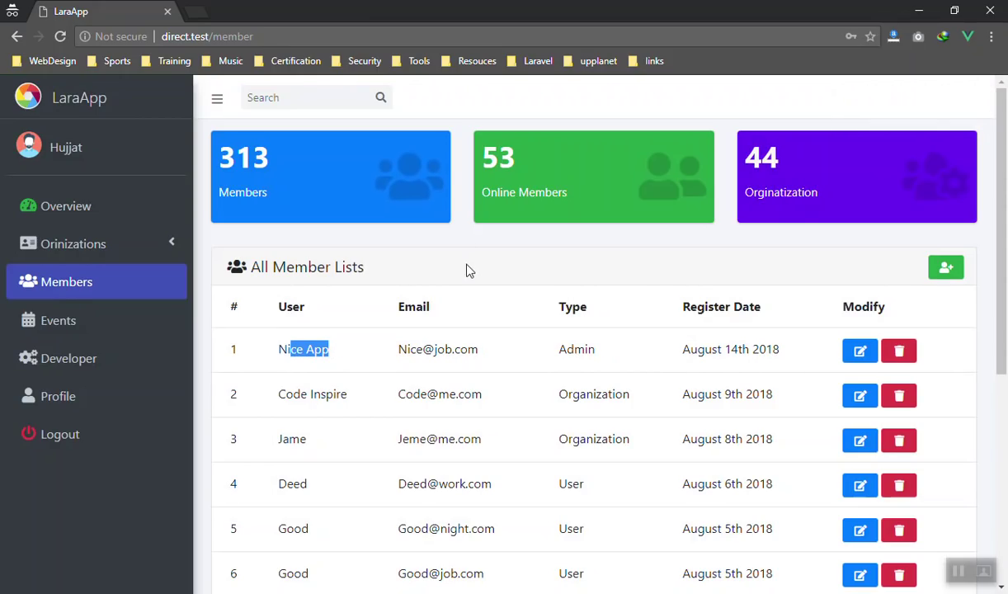
Delete the renamed member, confirming 'Yes, delete it!' and dismissing the success message
{"action": "left_click", "coordinate": [900, 350]}
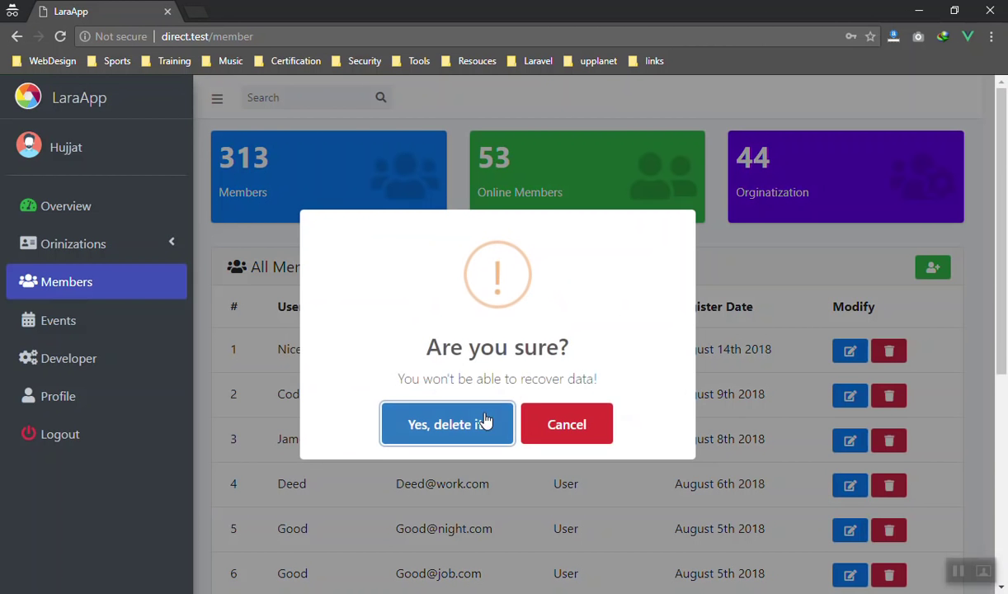
{"action": "left_click", "coordinate": [538, 429]}
{"action": "left_click", "coordinate": [907, 356]}
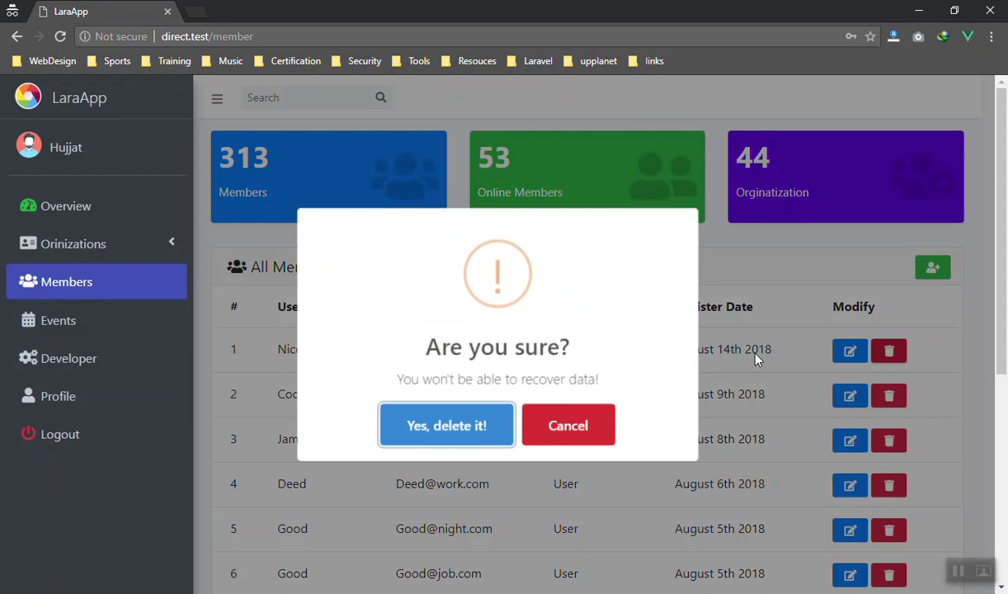
{"action": "left_click", "coordinate": [454, 417]}
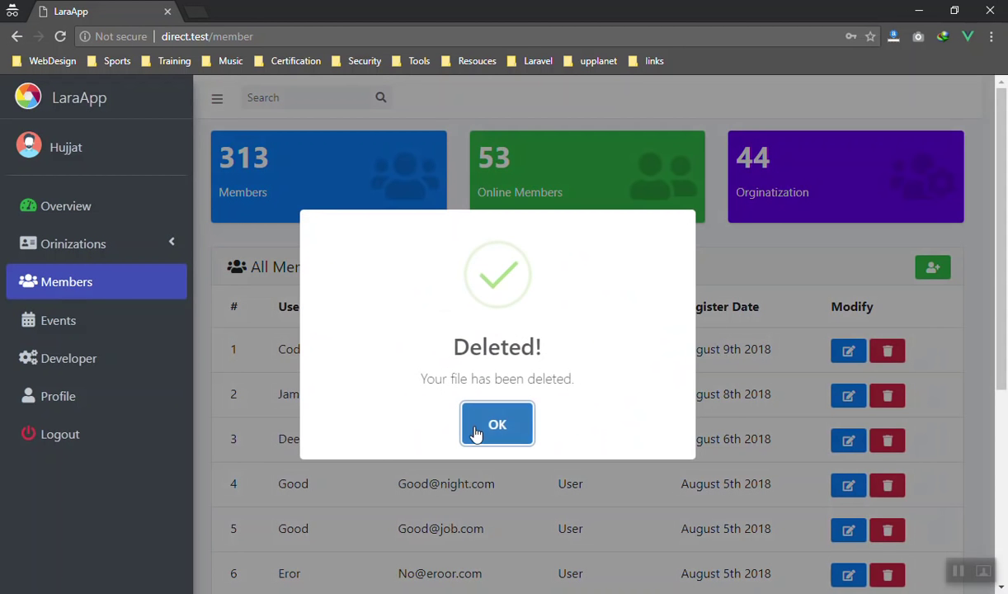
{"action": "left_click", "coordinate": [476, 429]}
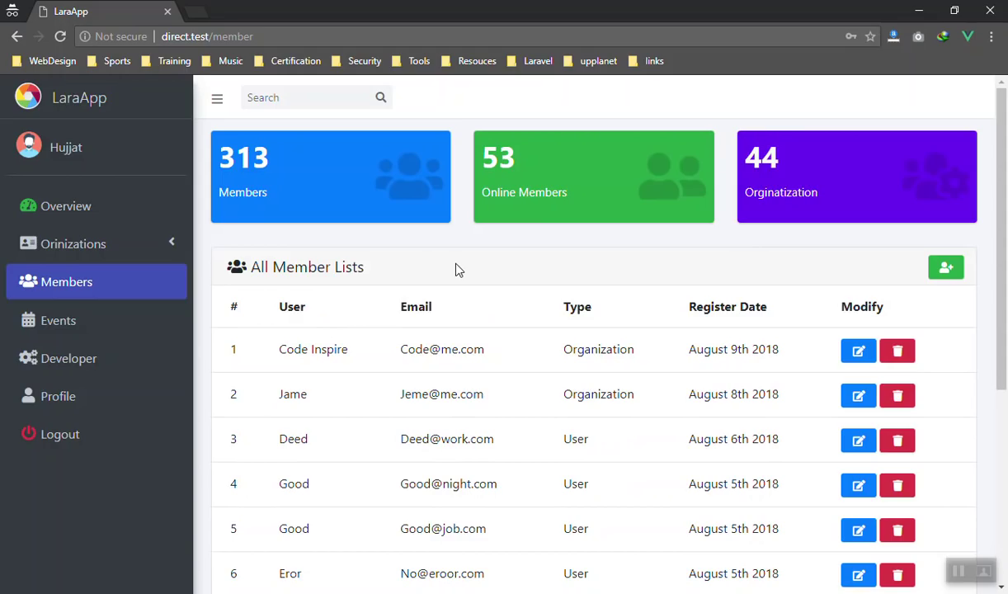
{"action": "double_click", "coordinate": [410, 349]}
{"action": "left_click", "coordinate": [504, 266]}
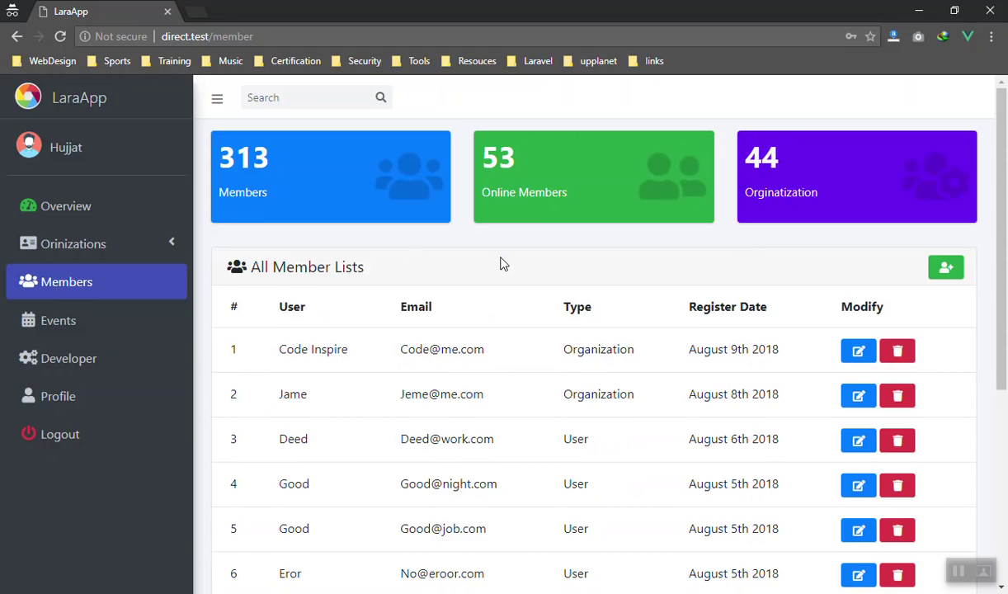